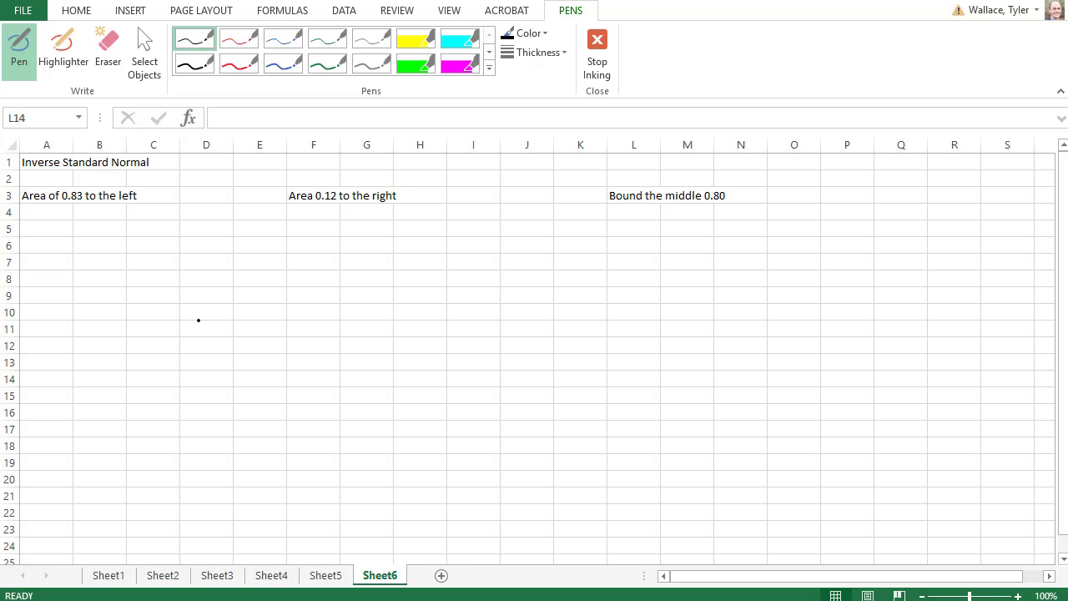
Draw a black normal curve centered at 0 under the 0.83 heading and shade the area up to a right-hand boundary in blue.
mouse_move(213, 328)
left_mouse_down()
mouse_move(37, 332)
mouse_move(104, 272)
mouse_move(157, 259)
mouse_move(199, 315)
mouse_move(218, 319)
left_mouse_up()
mouse_move(132, 243)
left_mouse_down()
mouse_move(138, 351)
mouse_move(143, 343)
left_mouse_up()
left_click(285, 39)
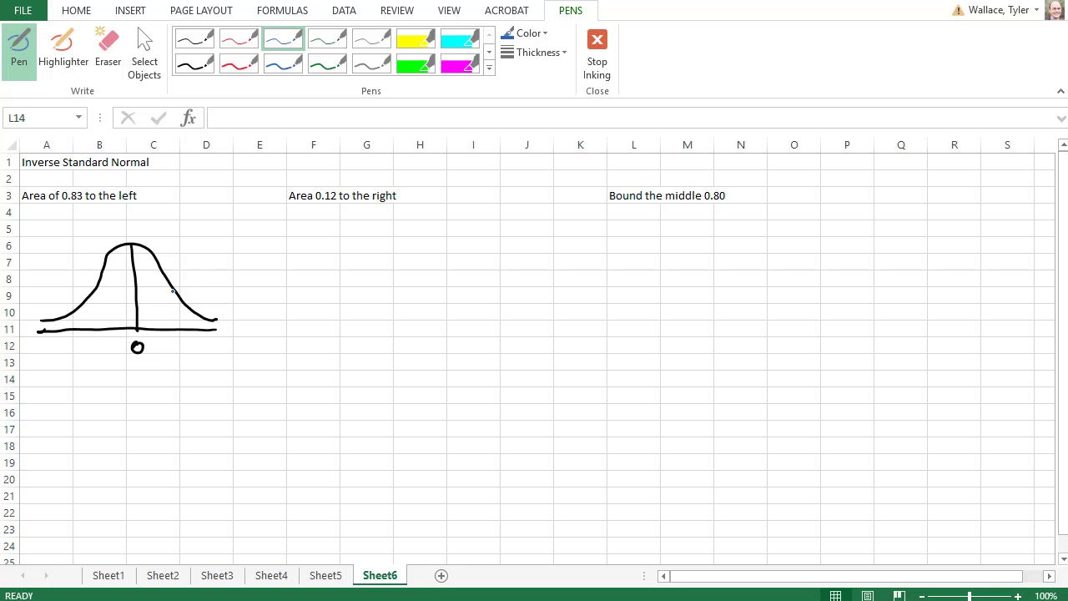
left_click_drag(170, 288, 172, 332)
left_click_drag(121, 253, 168, 294)
mouse_move(106, 272)
left_mouse_down()
mouse_move(169, 305)
mouse_move(160, 309)
left_mouse_up()
left_click_drag(143, 310, 167, 322)
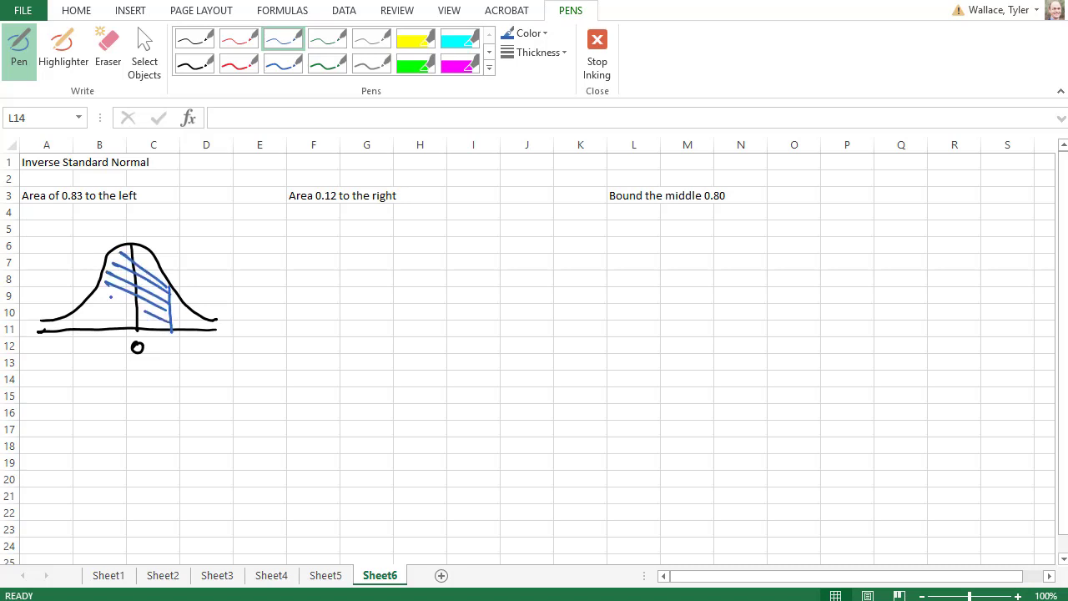
left_click_drag(99, 292, 167, 322)
mouse_move(94, 304)
left_mouse_down()
mouse_move(157, 329)
mouse_move(105, 329)
left_mouse_up()
mouse_move(58, 324)
left_mouse_down()
mouse_move(101, 331)
mouse_move(69, 331)
left_mouse_up()
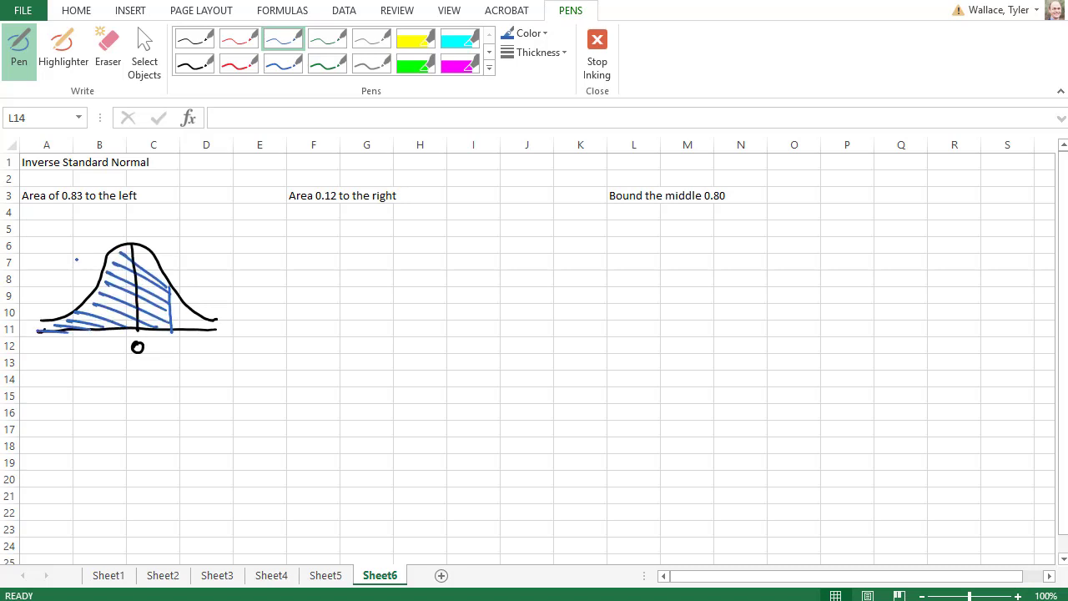
Label the first curve's shaded area .83 and its boundary z in blue ink.
left_click(115, 234)
mouse_move(131, 222)
left_mouse_down()
mouse_move(123, 233)
mouse_move(127, 222)
left_mouse_up()
left_click_drag(136, 222, 137, 236)
left_click_drag(171, 343, 181, 354)
Stop inking and enter the formula =norm.s.inv(0.83) in cell B15.
left_click(145, 52)
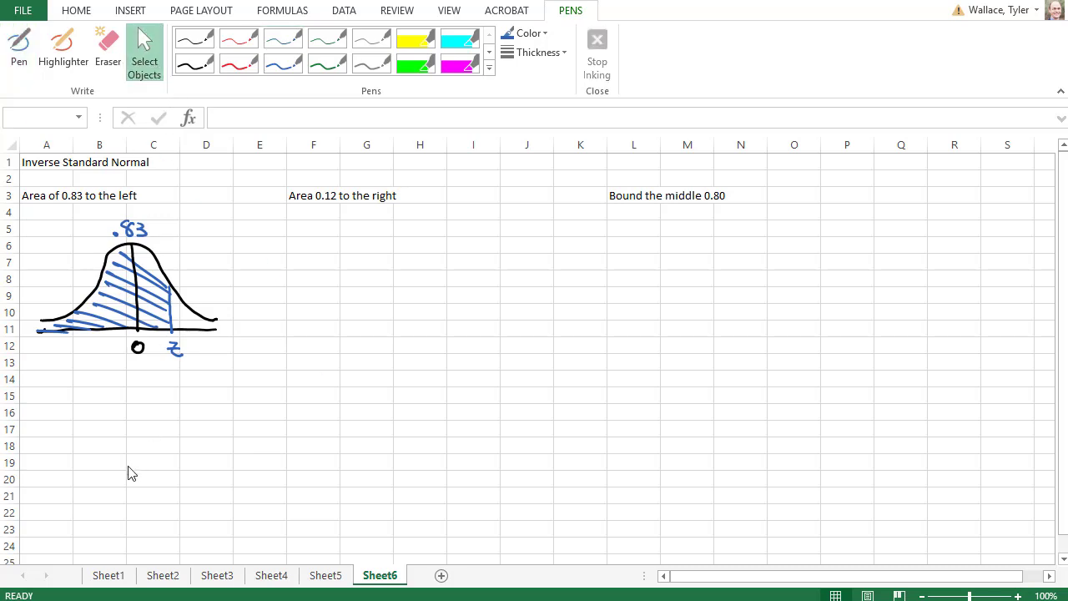
left_click(95, 396)
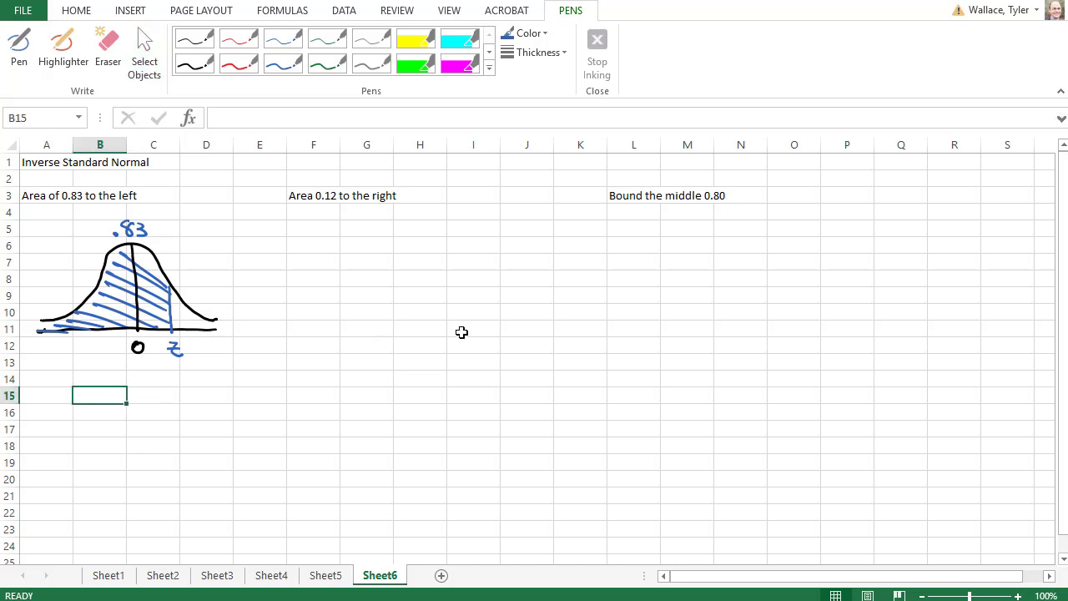
type("=norm")
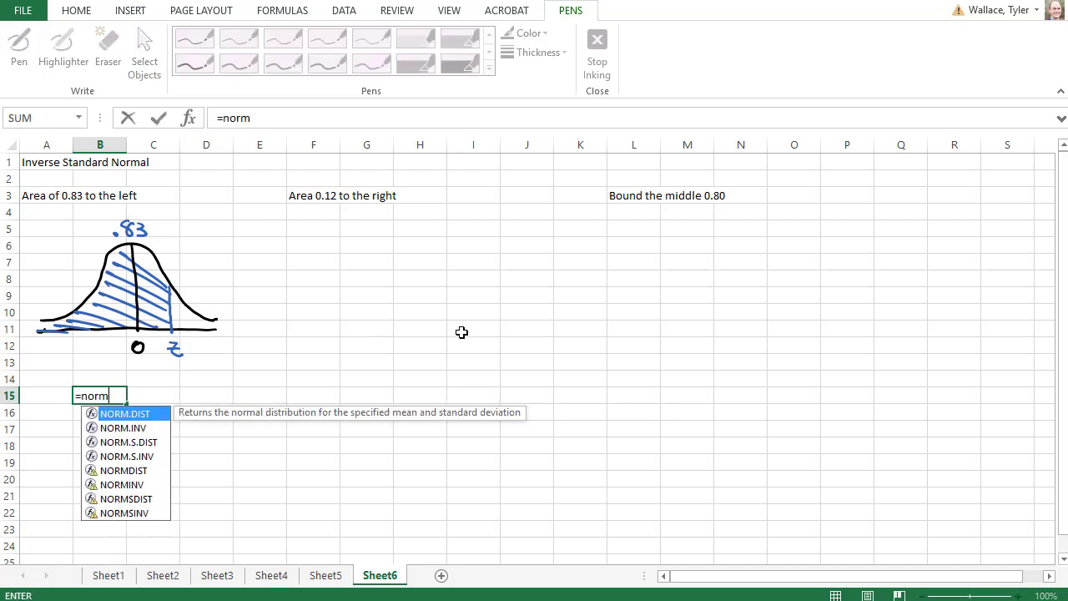
type(".s.inv(")
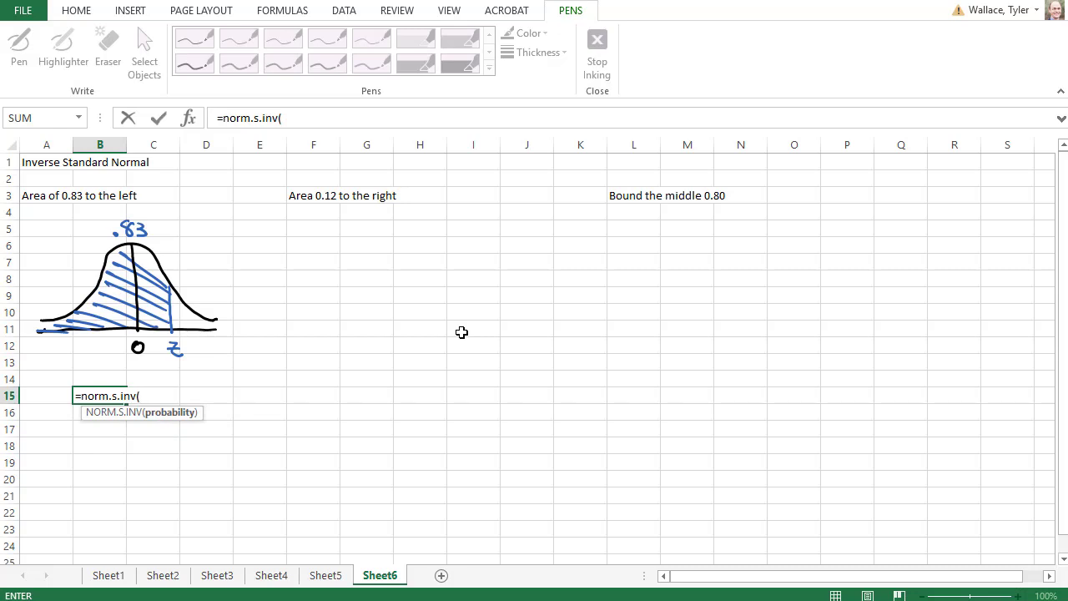
type("0.83)")
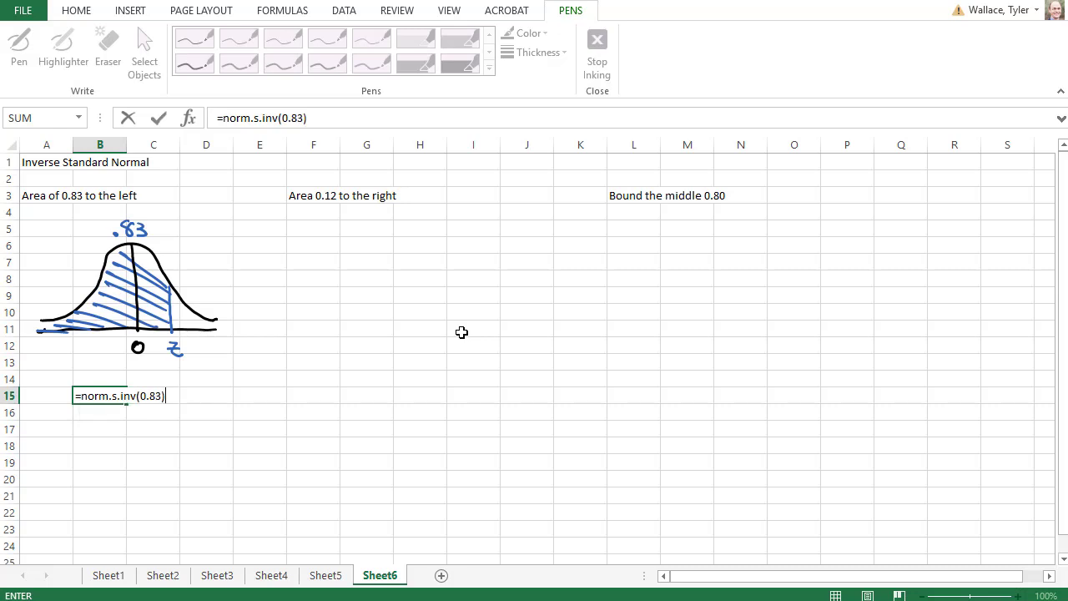
key("Return")
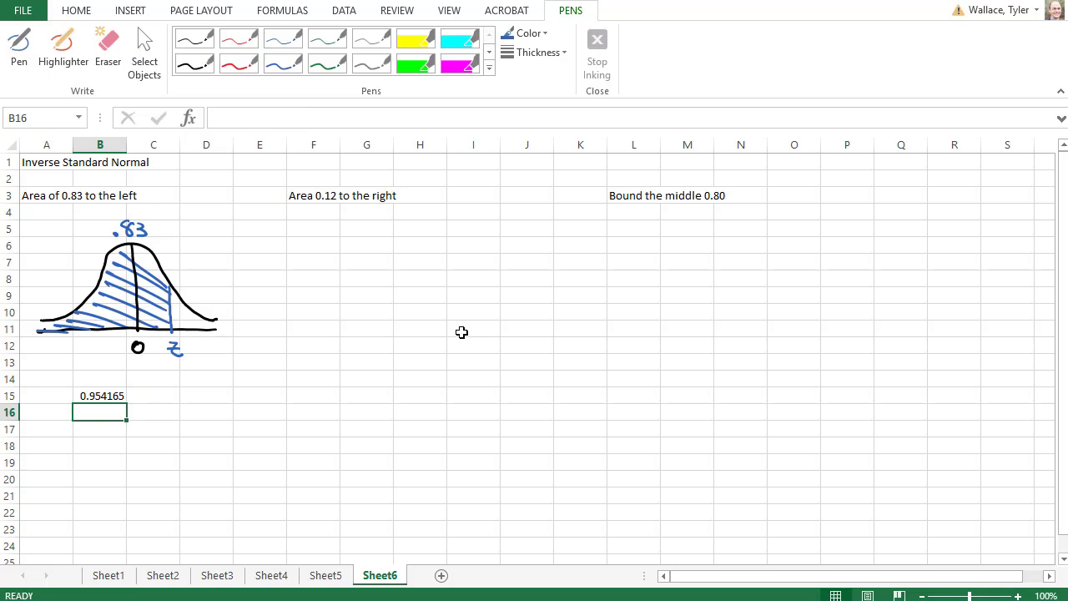
Write =.95 in green ink beside the z label of the first curve.
left_click(322, 42)
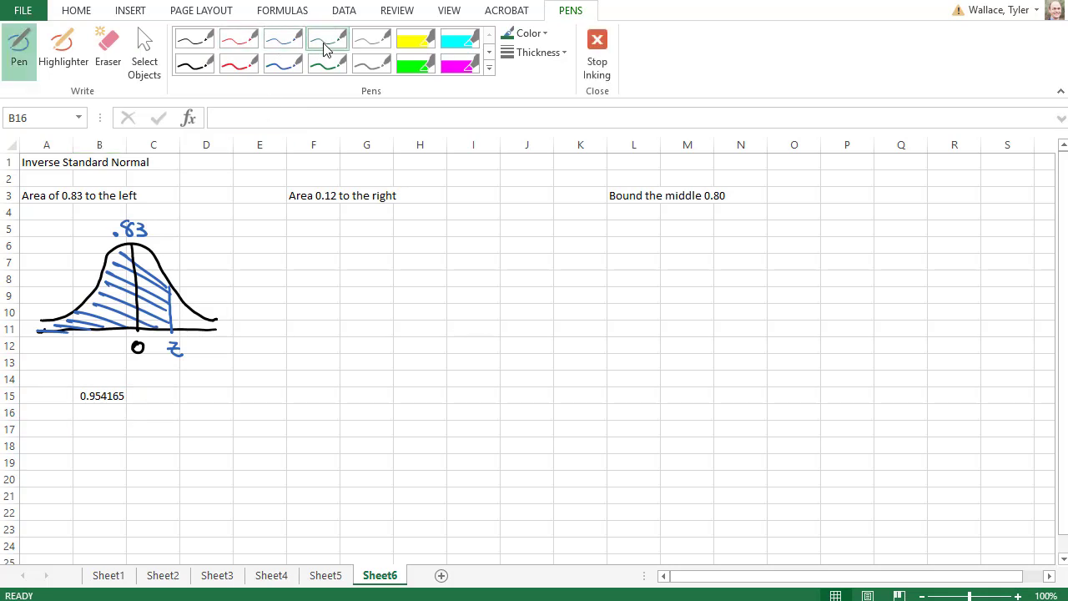
mouse_move(187, 346)
left_mouse_down()
mouse_move(214, 345)
mouse_move(214, 355)
left_mouse_up()
left_click(206, 354)
left_click_drag(229, 341, 223, 358)
Draw a black normal curve with a center line marked 0 under the Area 0.12 to the right heading.
left_click(195, 40)
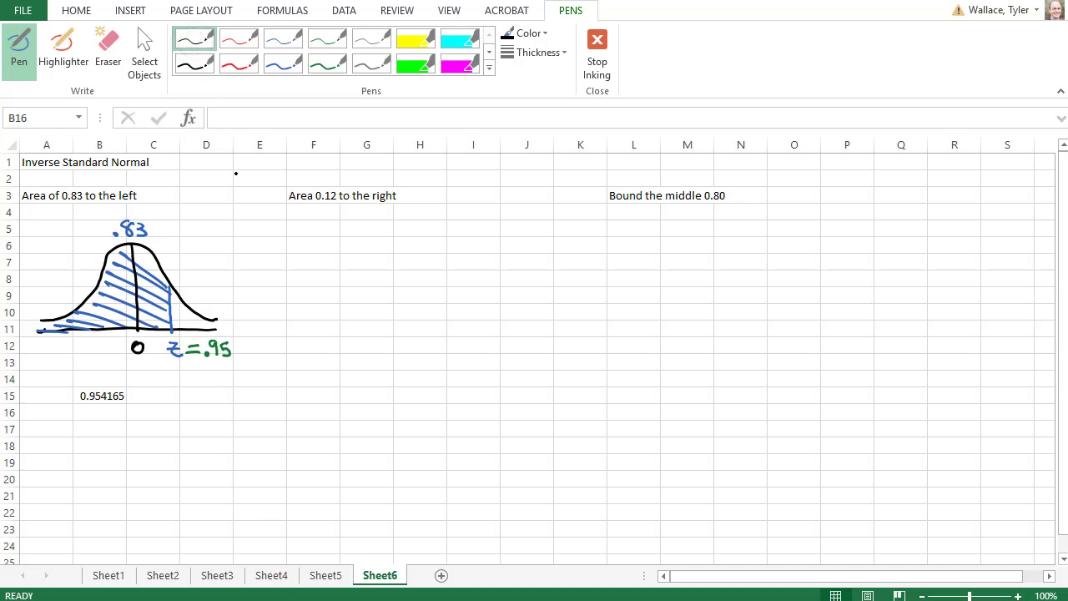
mouse_move(499, 332)
left_mouse_down()
mouse_move(309, 328)
mouse_move(381, 274)
mouse_move(453, 256)
mouse_move(508, 316)
left_mouse_up()
mouse_move(418, 231)
left_mouse_down()
mouse_move(421, 359)
mouse_move(431, 350)
left_mouse_up()
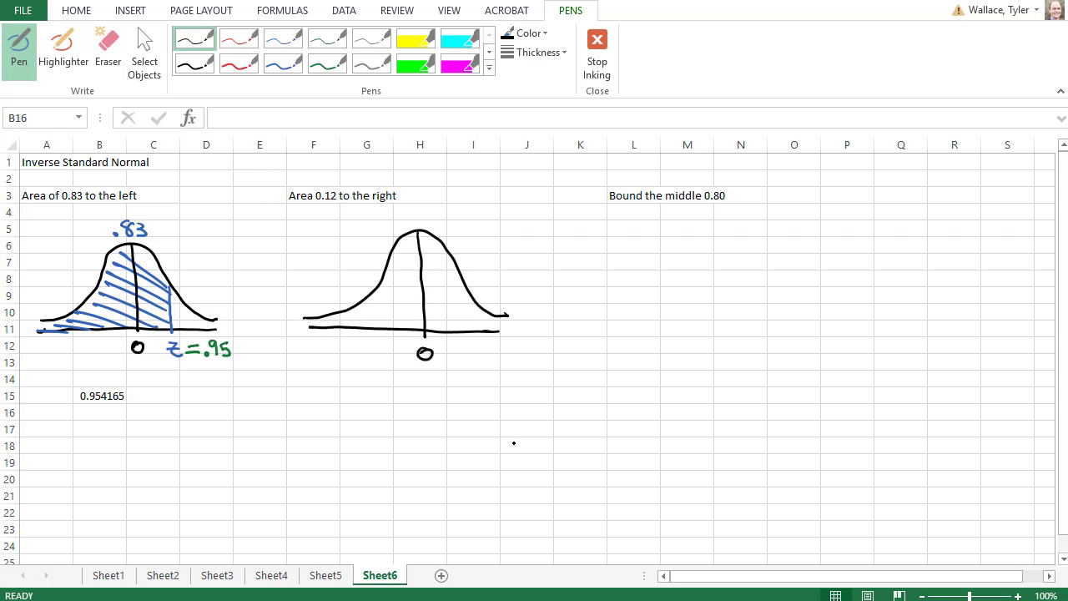
Shade the right tail of the second curve in blue, labeling its boundary z and its area .12.
left_click(283, 38)
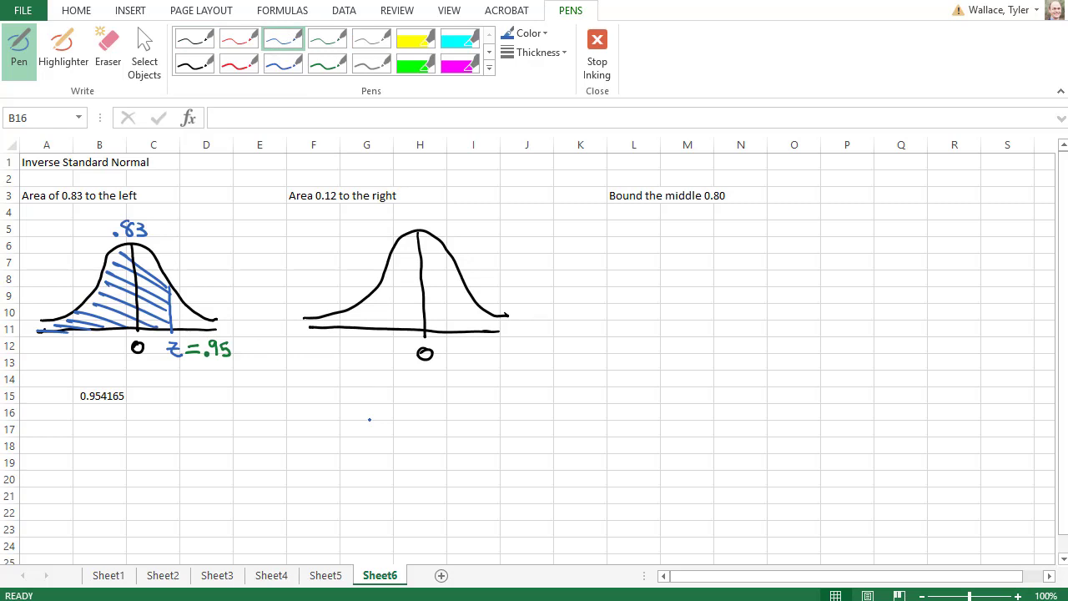
mouse_move(463, 280)
left_mouse_down()
mouse_move(464, 335)
mouse_move(480, 305)
mouse_move(509, 322)
mouse_move(473, 323)
mouse_move(500, 321)
mouse_move(473, 353)
left_mouse_up()
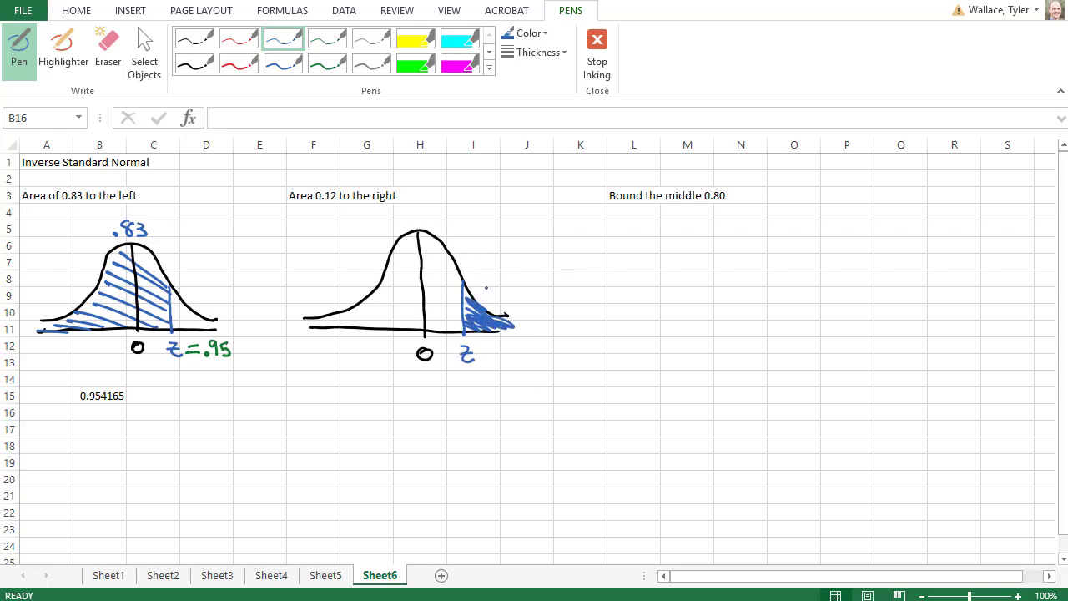
left_click_drag(485, 287, 495, 290)
left_click_drag(501, 280, 521, 289)
left_click(529, 290)
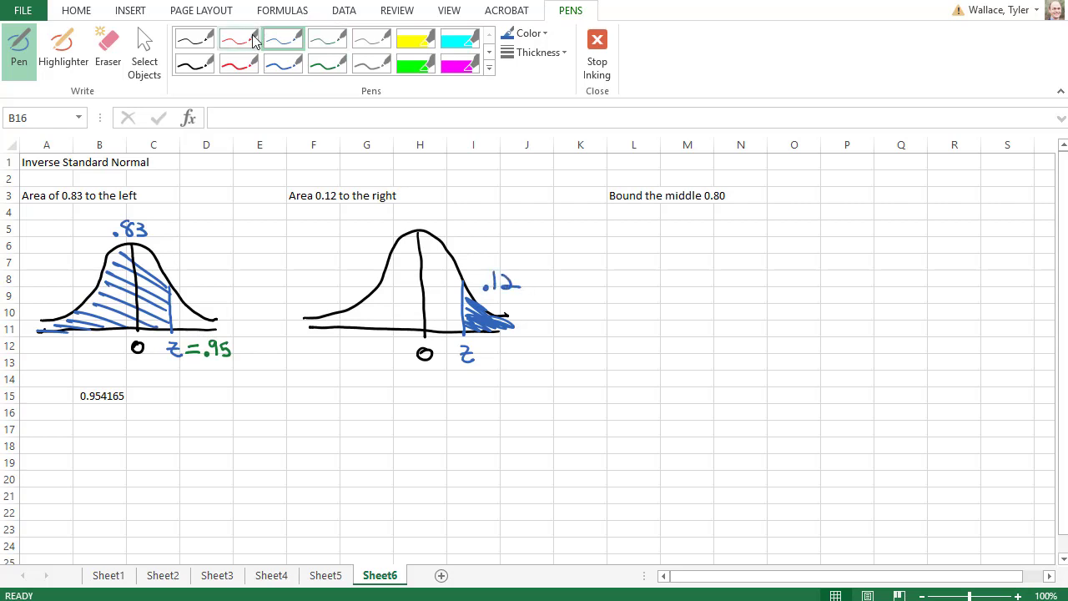
Shade the area to the left of the second curve's z boundary with red strokes.
left_click(326, 39)
left_click(238, 39)
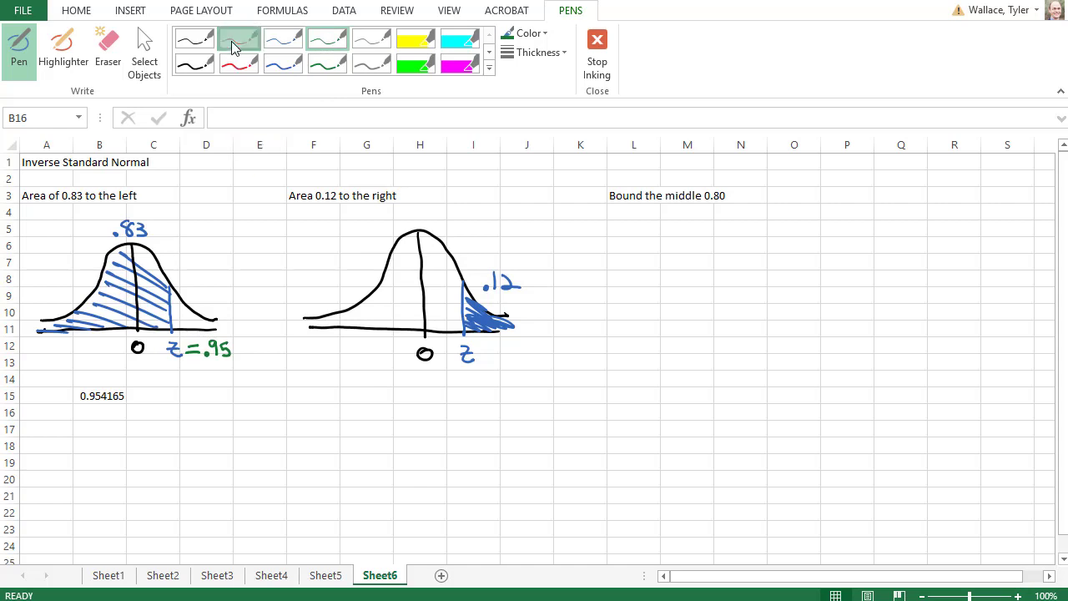
mouse_move(461, 288)
left_mouse_down()
mouse_move(418, 252)
mouse_move(396, 257)
left_mouse_up()
mouse_move(460, 317)
left_mouse_down()
mouse_move(393, 283)
mouse_move(354, 313)
mouse_move(302, 321)
left_mouse_up()
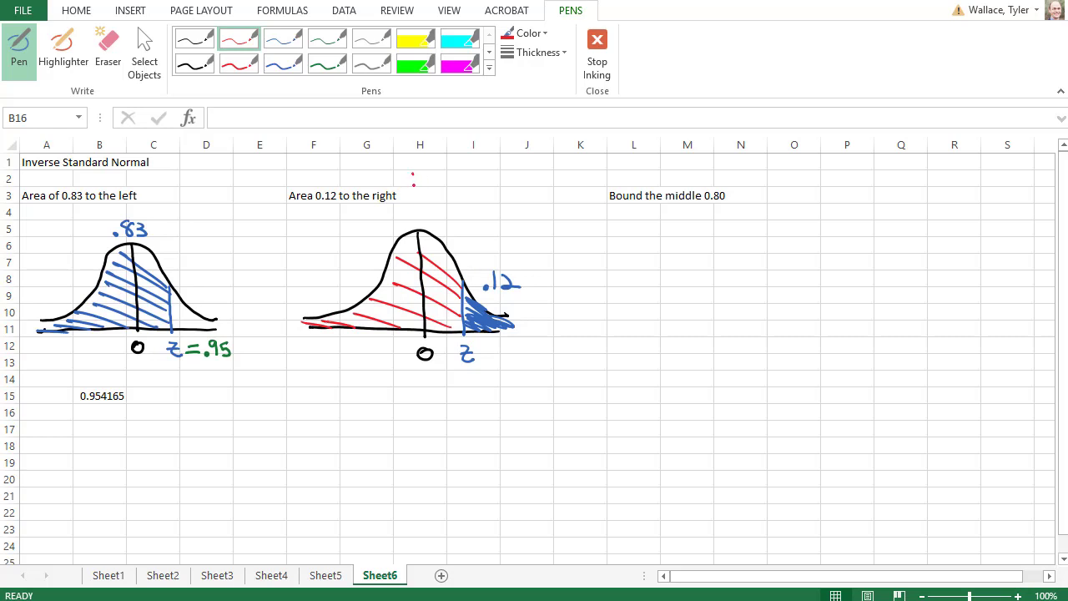
Write 1.00-.12 and .88 above the second curve in red, and label its red-shaded area .88.
mouse_move(412, 174)
left_mouse_down()
mouse_move(415, 187)
mouse_move(438, 176)
mouse_move(476, 189)
left_mouse_up()
left_click(420, 185)
left_click(451, 180)
left_click(467, 185)
left_click_drag(482, 178, 499, 188)
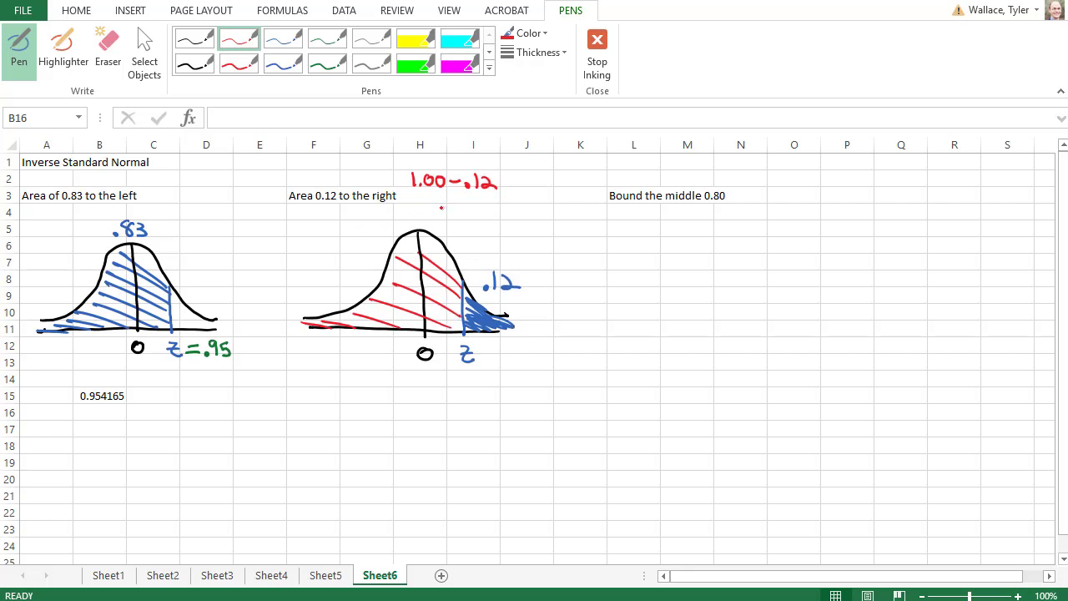
left_click(442, 208)
left_click_drag(456, 197, 466, 198)
left_click(338, 252)
left_click_drag(354, 237, 367, 239)
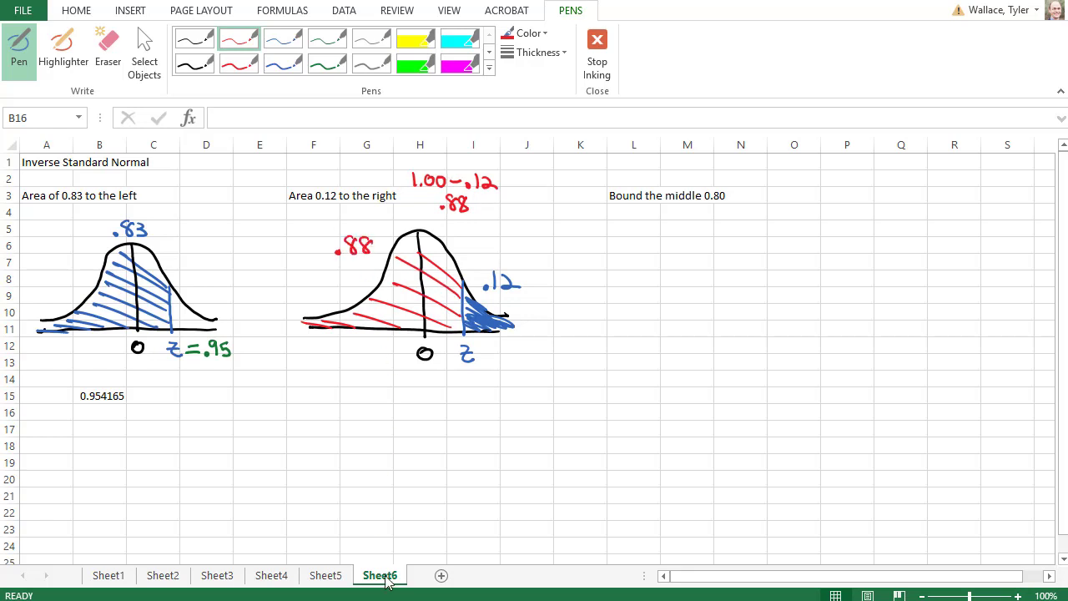
Stop inking and enter the formula =norm.s.inv(0.88) in cell H15.
left_click(144, 58)
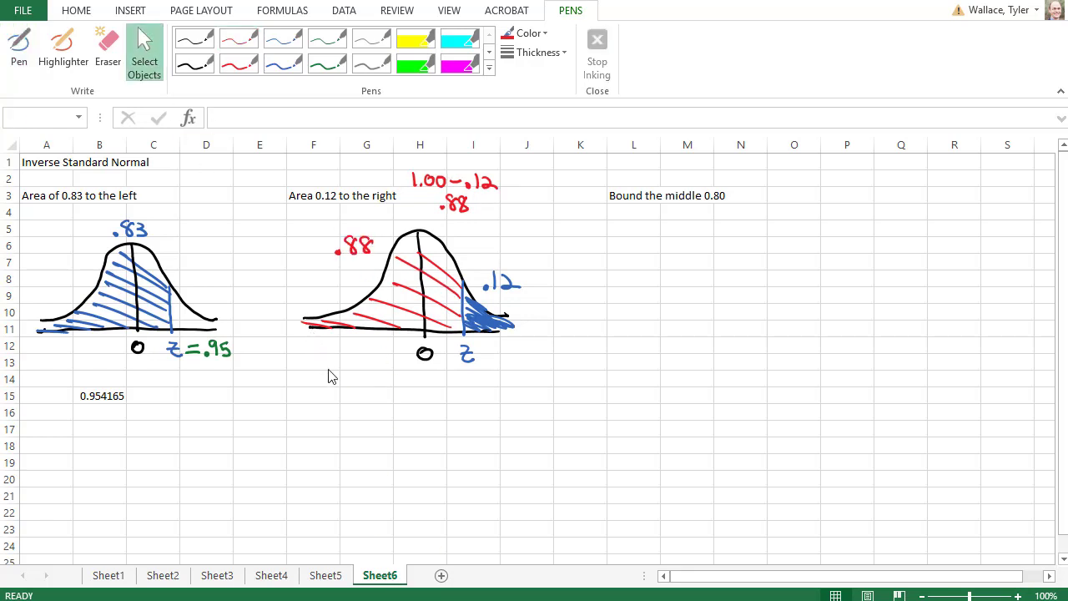
left_click(416, 399)
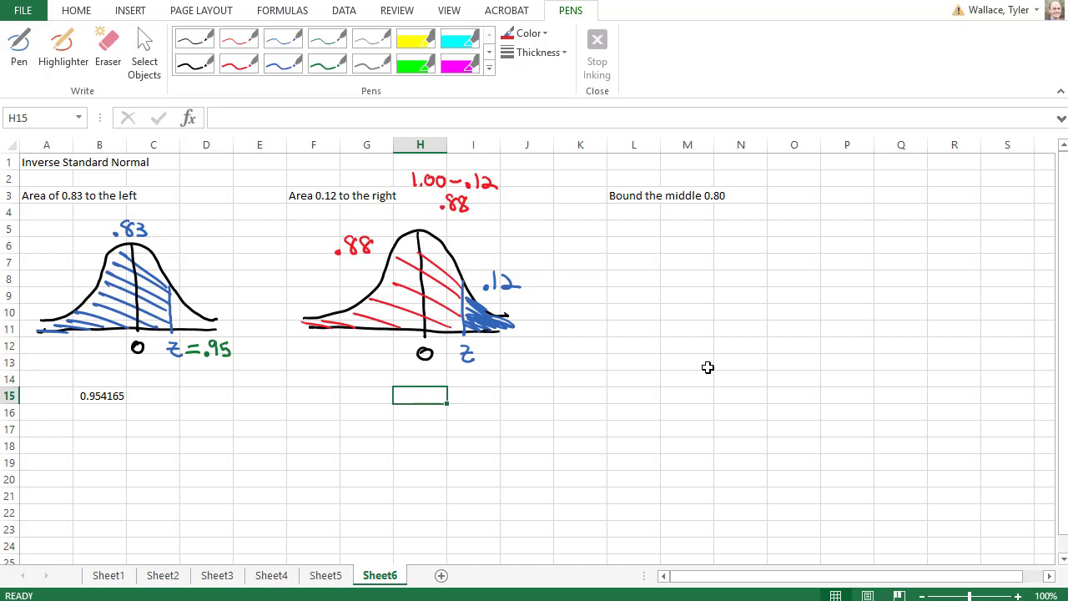
type("=norm.")
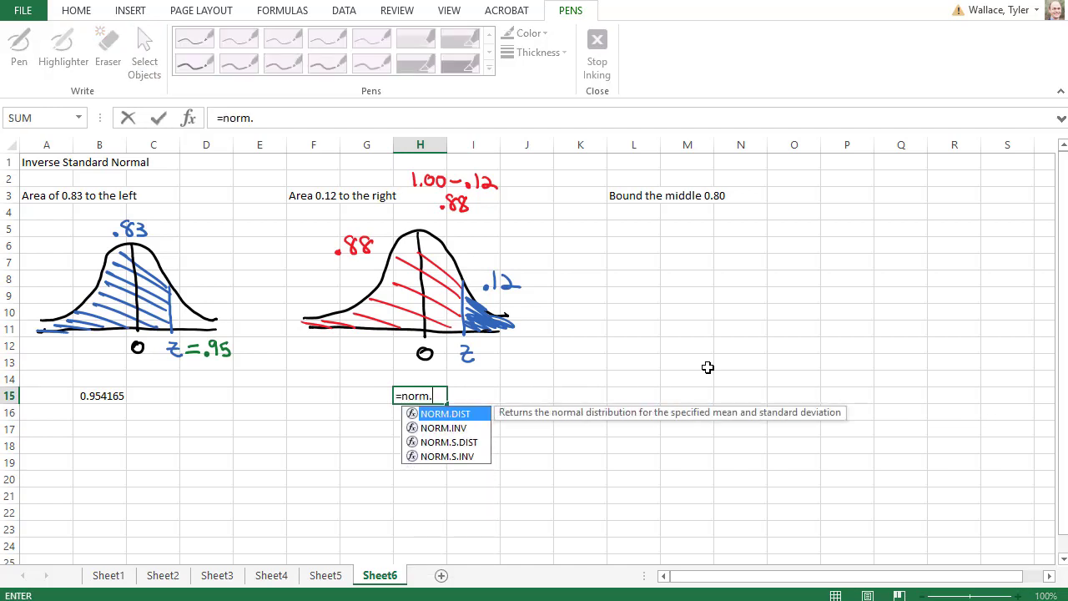
type("s.inv(")
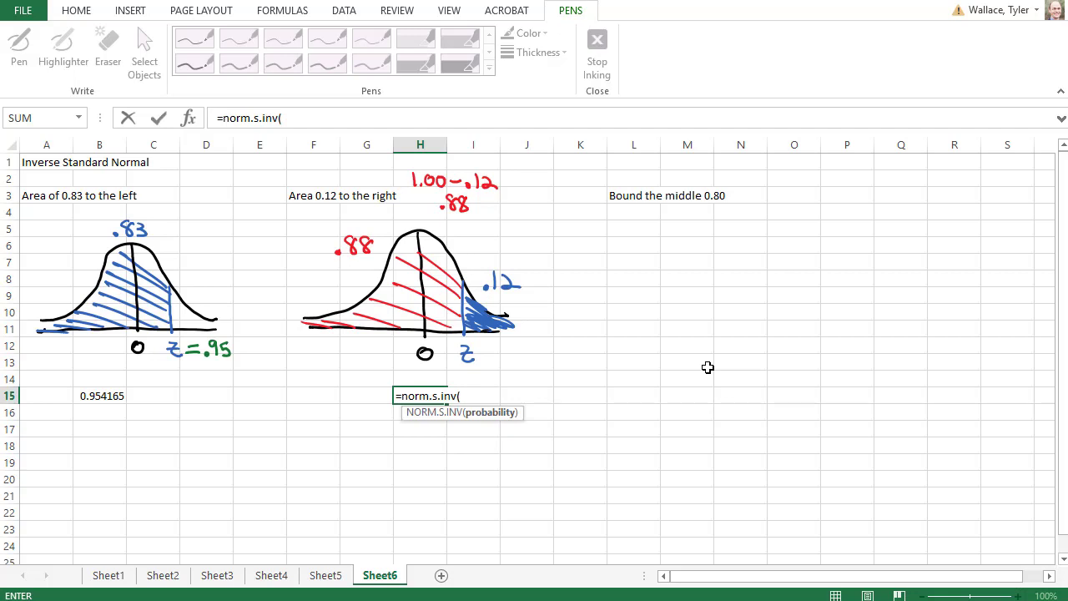
type("0.88)")
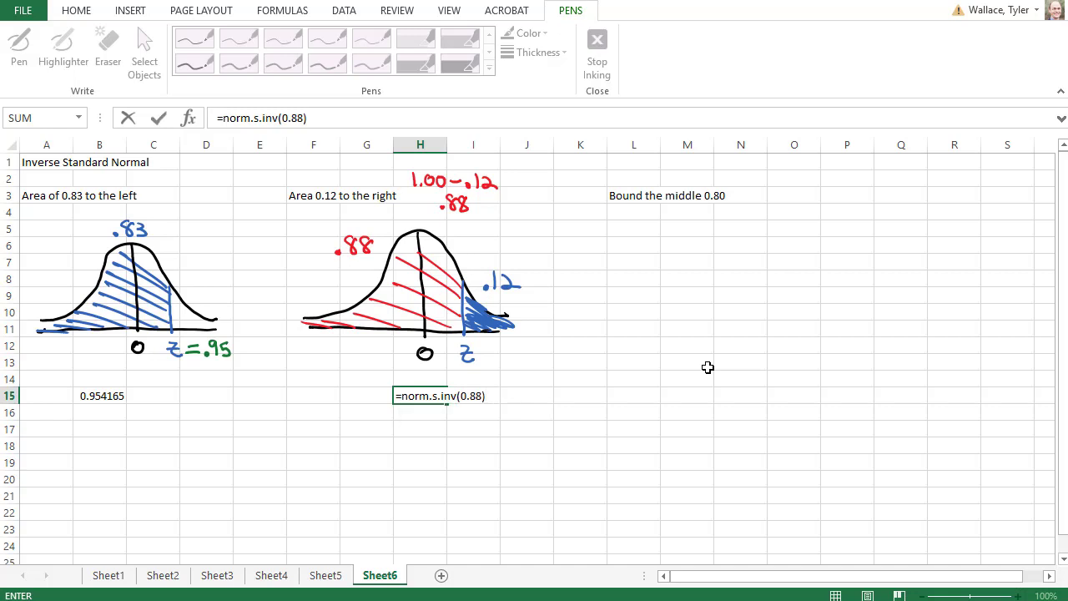
key("Return")
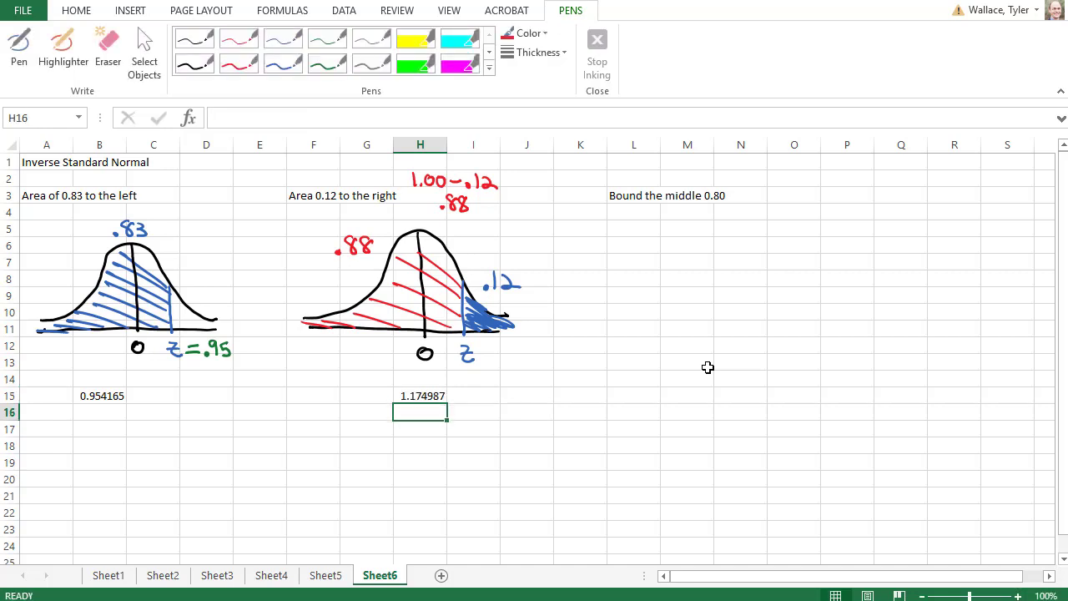
Write =1.17 in green ink beside the z label of the second curve.
left_click(327, 39)
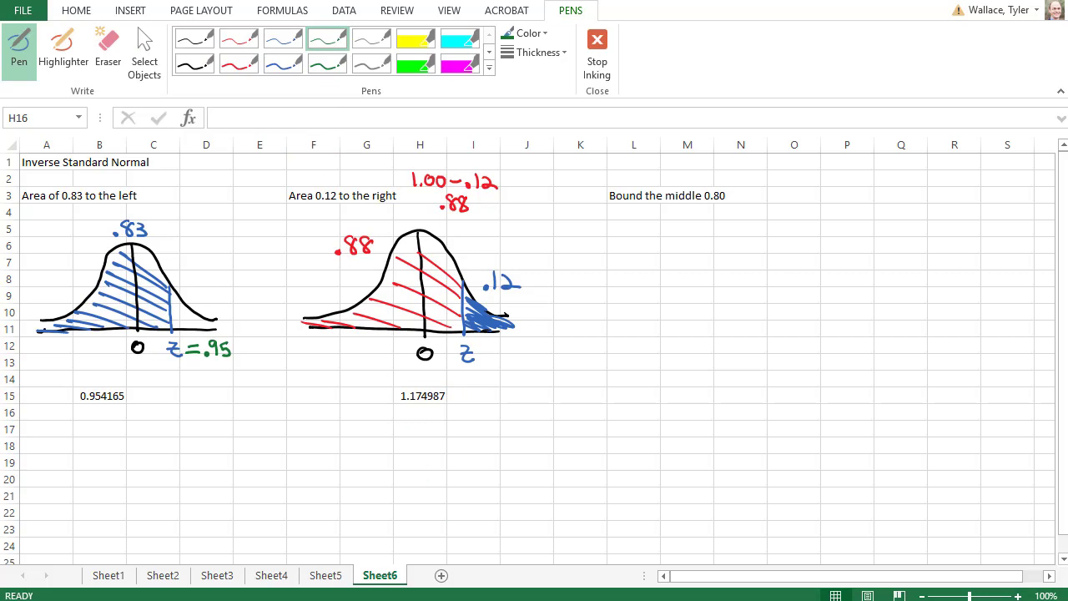
left_click_drag(479, 351, 520, 365)
left_click(512, 363)
left_click_drag(527, 352, 533, 364)
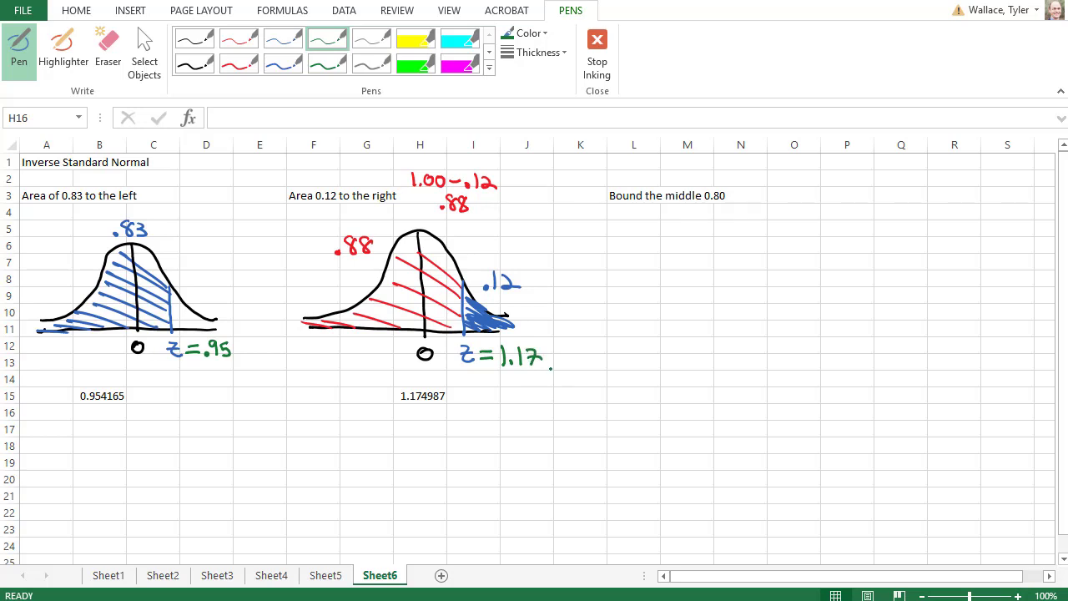
Draw a black normal curve with a center line marked 0 under the Bound the middle 0.80 heading.
left_click(195, 39)
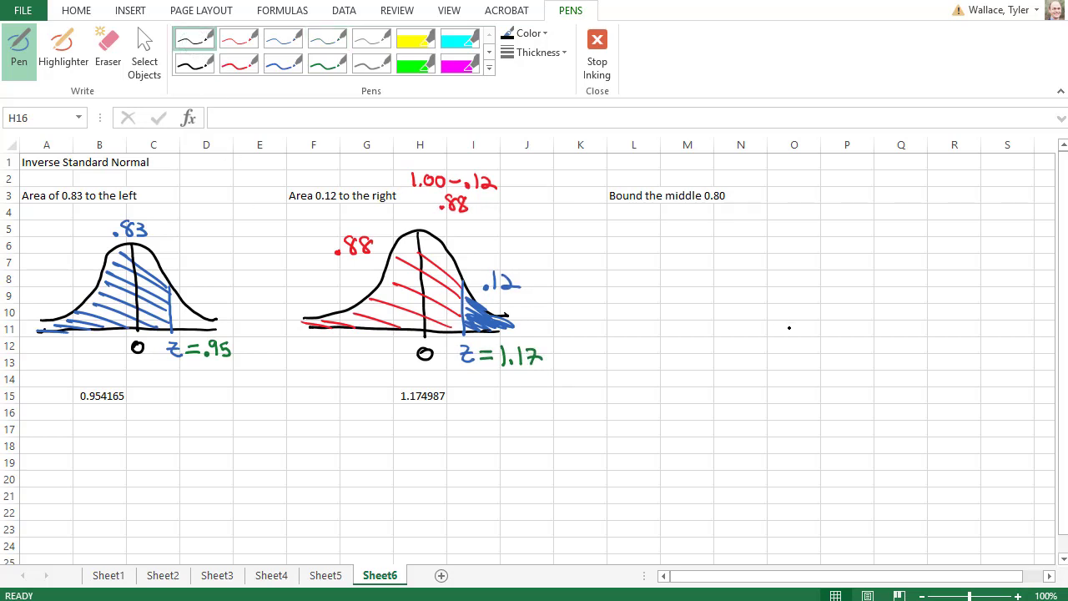
mouse_move(848, 347)
left_mouse_down()
mouse_move(631, 346)
mouse_move(724, 232)
mouse_move(812, 330)
mouse_move(852, 338)
left_mouse_up()
left_click_drag(741, 231, 752, 341)
mouse_move(756, 360)
left_mouse_down()
mouse_move(749, 368)
mouse_move(756, 360)
left_mouse_up()
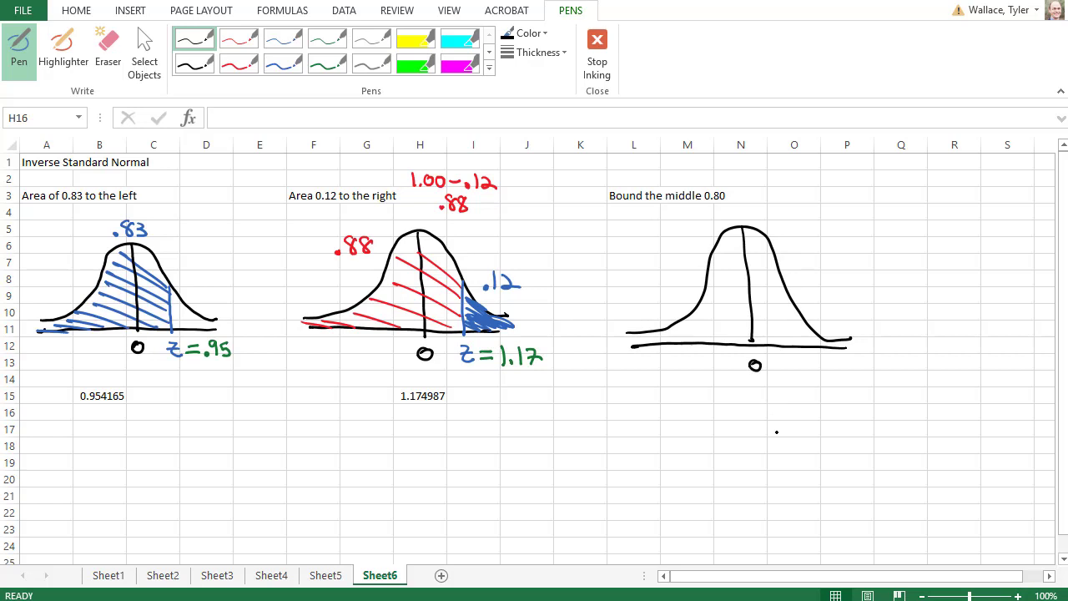
Mark two symmetric boundaries on the third curve in blue, shade the area between them and label it .80.
left_click(283, 39)
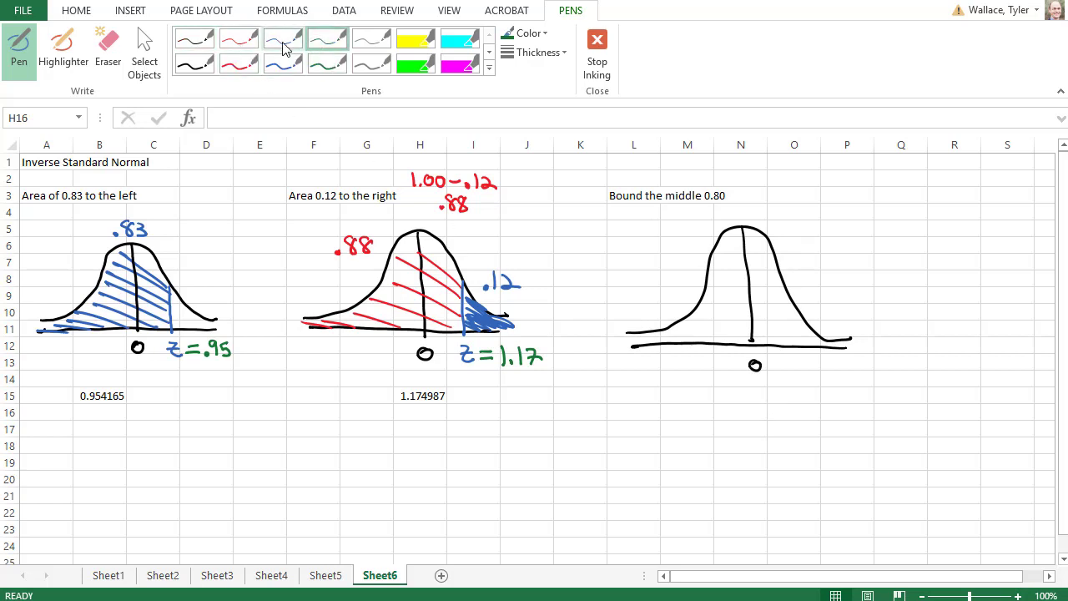
left_click_drag(696, 305, 697, 342)
left_click_drag(802, 312, 802, 351)
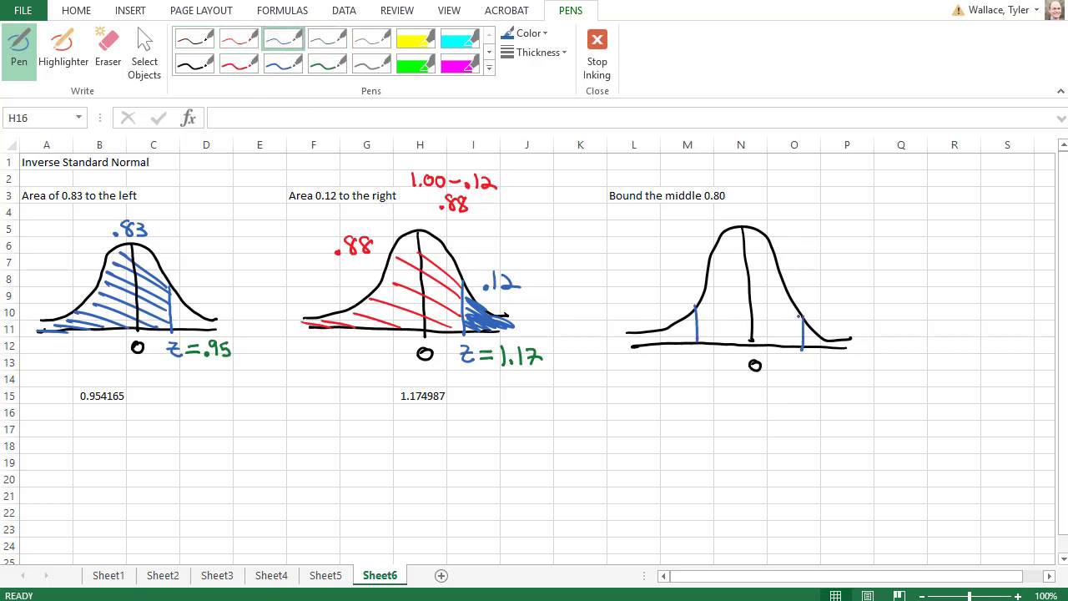
left_click_drag(723, 234, 799, 315)
left_click_drag(707, 252, 794, 320)
left_click_drag(707, 276, 782, 339)
left_click_drag(703, 294, 770, 343)
mouse_move(702, 314)
left_mouse_down()
mouse_move(753, 343)
mouse_move(736, 339)
left_mouse_up()
left_click(729, 220)
left_click_drag(745, 206, 753, 206)
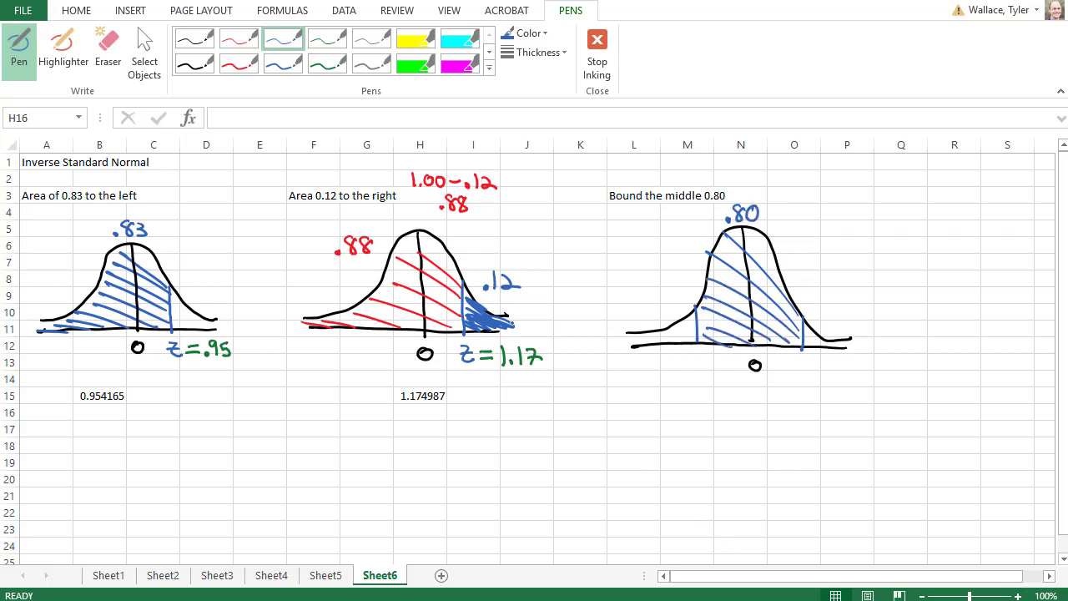
Label the third curve's left boundary -z and its right boundary z in blue ink.
left_click(324, 48)
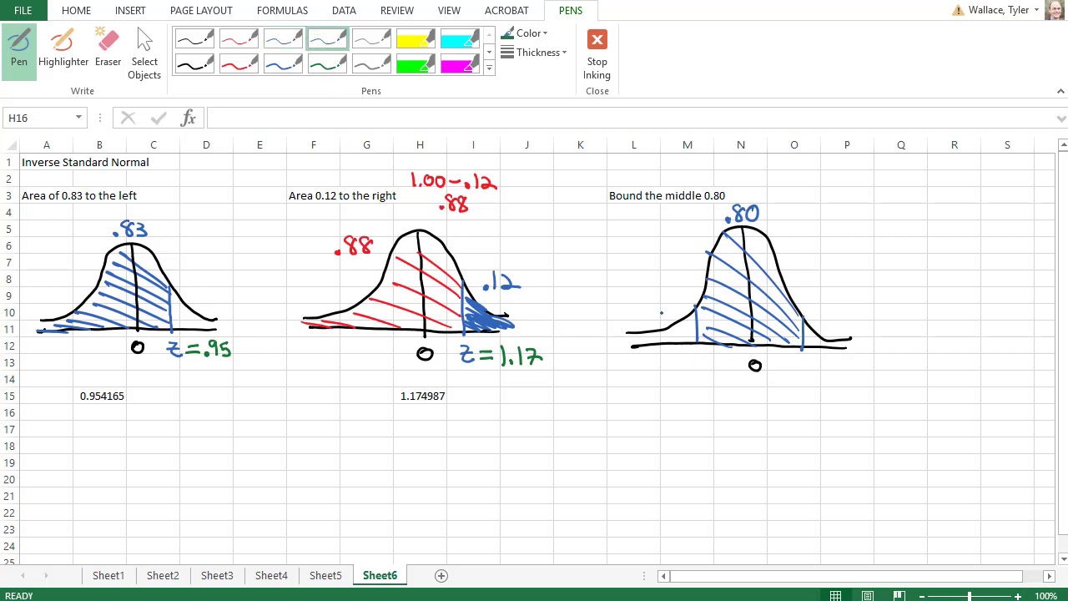
left_click(284, 42)
mouse_move(686, 359)
left_mouse_down()
mouse_move(698, 372)
mouse_move(680, 365)
left_mouse_up()
left_click_drag(799, 360, 809, 374)
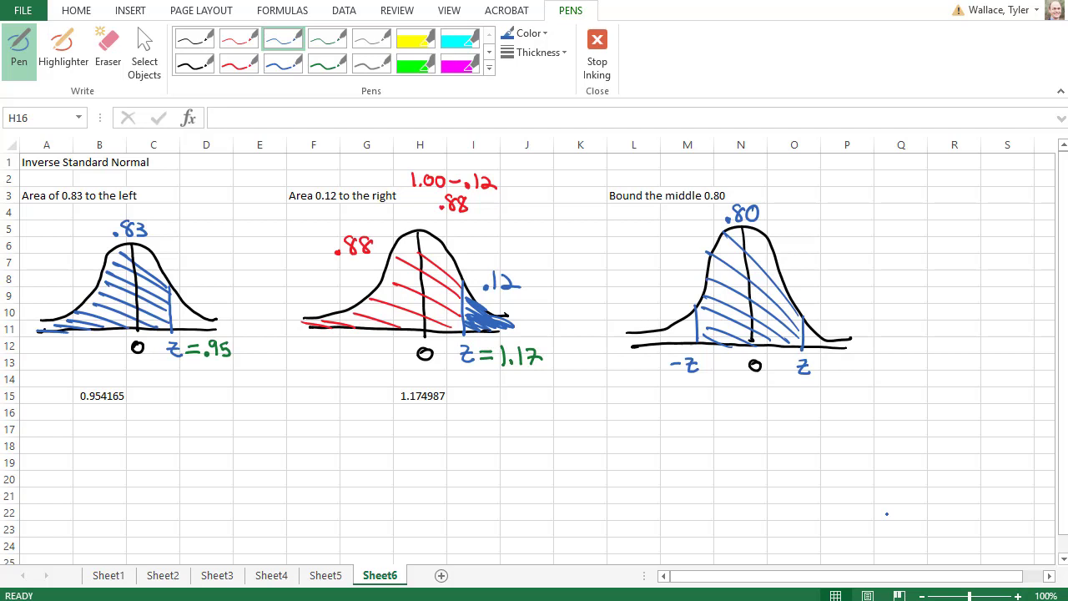
Shade the third curve's left tail in red ink and draw a red arrow pointing to it.
left_click(238, 39)
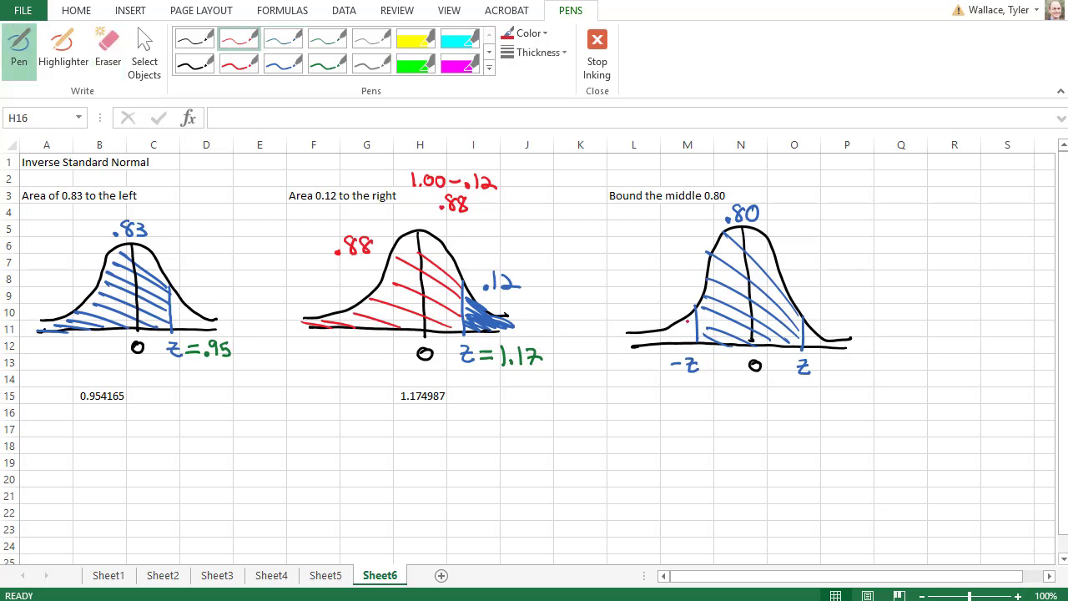
mouse_move(687, 323)
left_mouse_down()
mouse_move(694, 328)
mouse_move(678, 337)
mouse_move(655, 341)
mouse_move(684, 329)
mouse_move(633, 341)
left_mouse_up()
left_click_drag(636, 284, 670, 316)
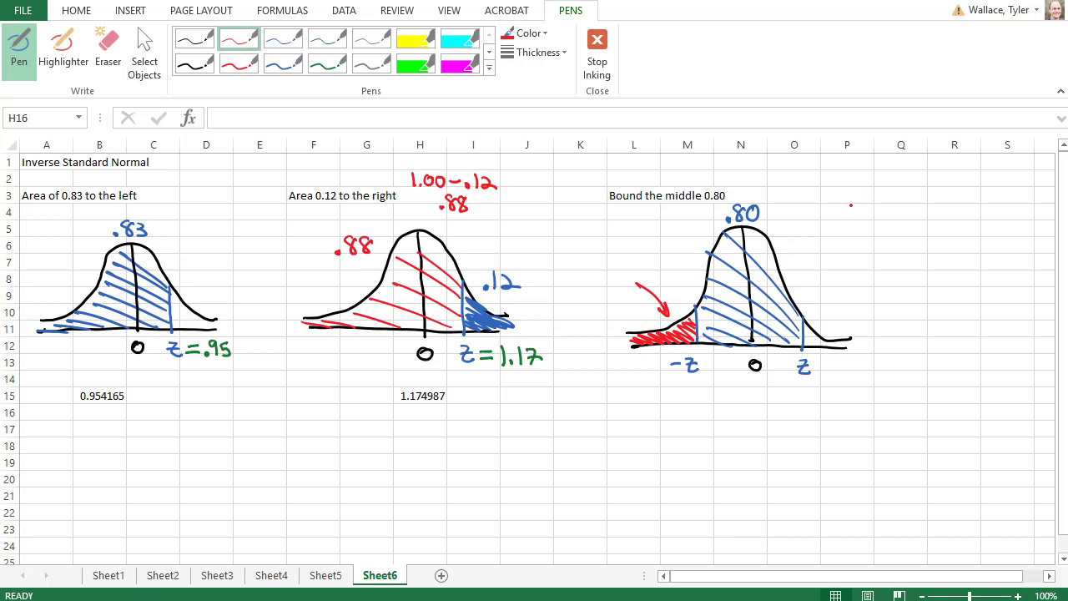
Write 1.00 - .80 with .20 beneath it in red ink beside the upper right of the third curve.
mouse_move(841, 189)
left_mouse_down()
mouse_move(840, 207)
mouse_move(917, 198)
left_mouse_up()
left_click(905, 208)
left_click_drag(926, 197, 926, 197)
left_click(872, 241)
left_click_drag(881, 232, 893, 244)
mouse_move(902, 231)
left_mouse_down()
mouse_move(893, 239)
mouse_move(903, 232)
left_mouse_up()
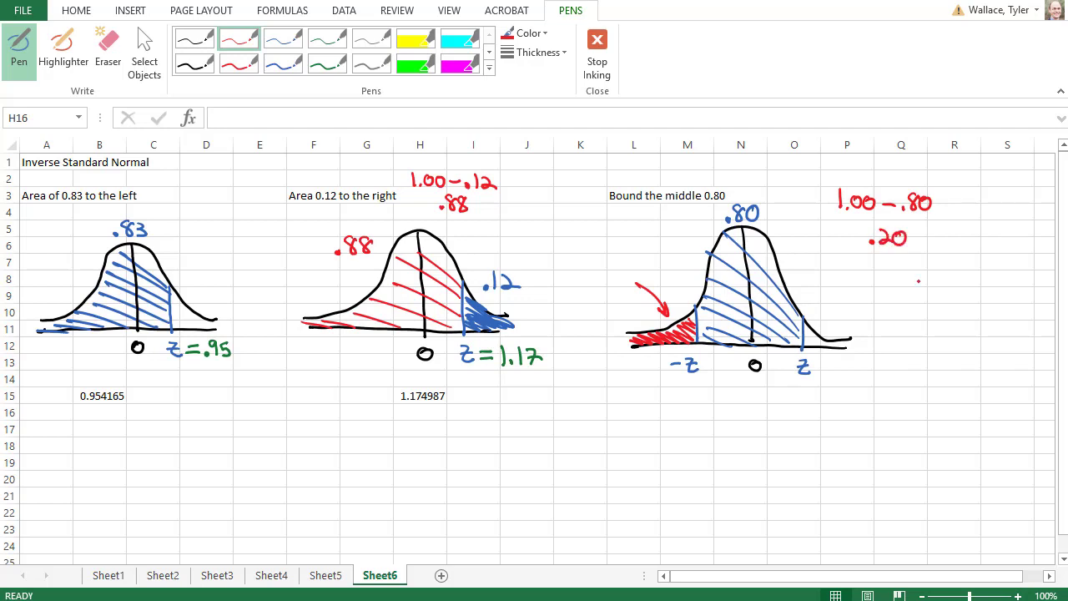
Draw a red arrow to the third curve's right tail, label both tails .10 and circle the left tail's label.
left_click_drag(842, 288, 829, 330)
left_click_drag(825, 312, 840, 326)
left_click_drag(626, 263, 626, 277)
mouse_move(639, 264)
left_mouse_down()
mouse_move(633, 275)
mouse_move(639, 265)
left_mouse_up()
left_click(828, 276)
mouse_move(840, 266)
left_mouse_down()
mouse_move(838, 280)
mouse_move(848, 270)
left_mouse_up()
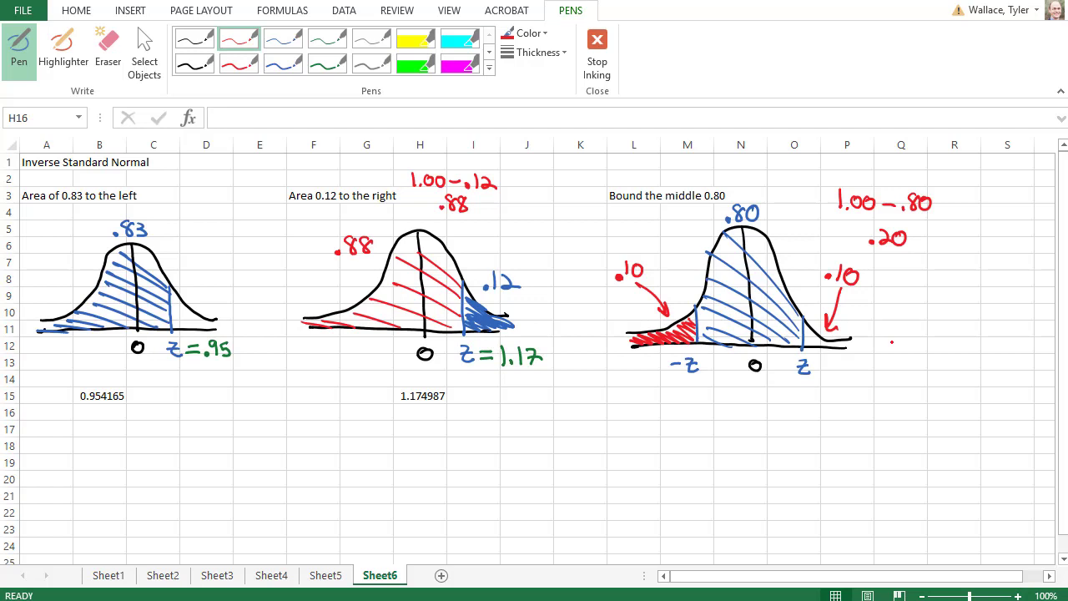
left_click_drag(643, 248, 620, 289)
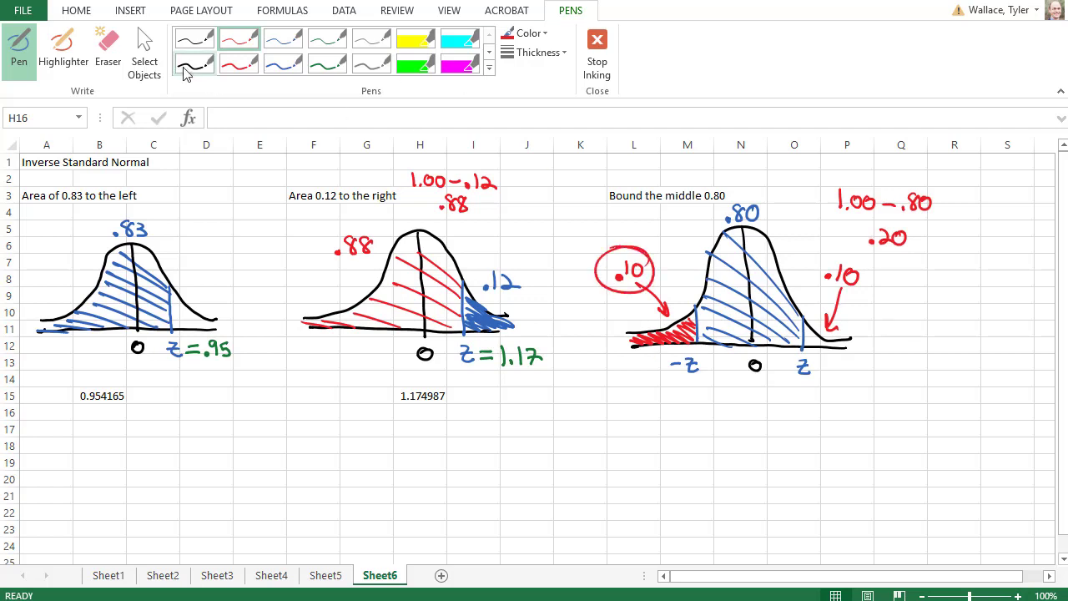
Enter the formula =norm.s.inv(0.10) in cell N15 below the third curve.
left_click(144, 55)
left_click(745, 402)
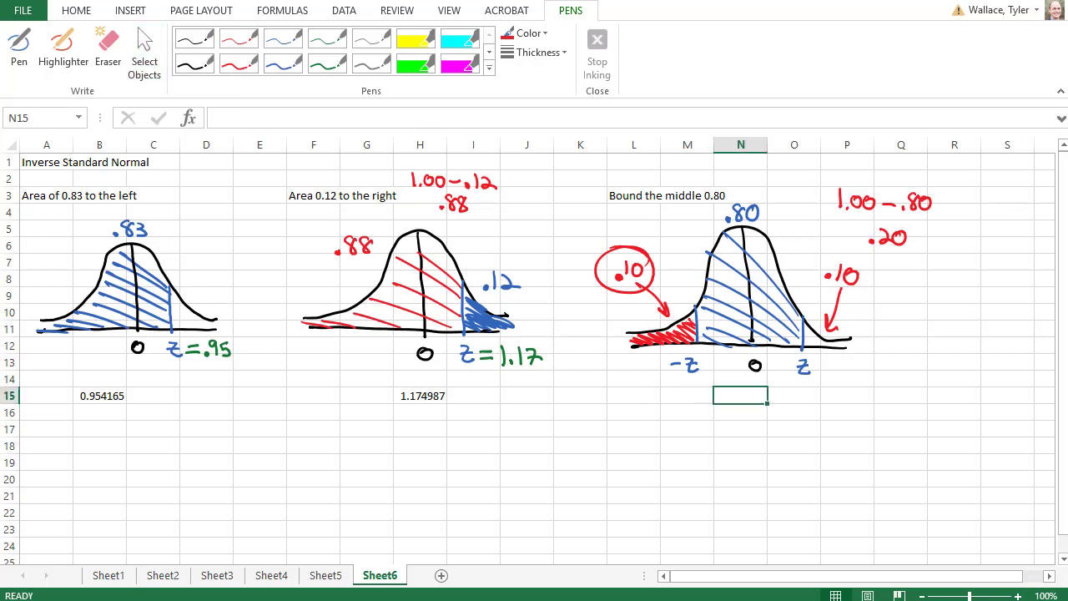
type("=norm.s")
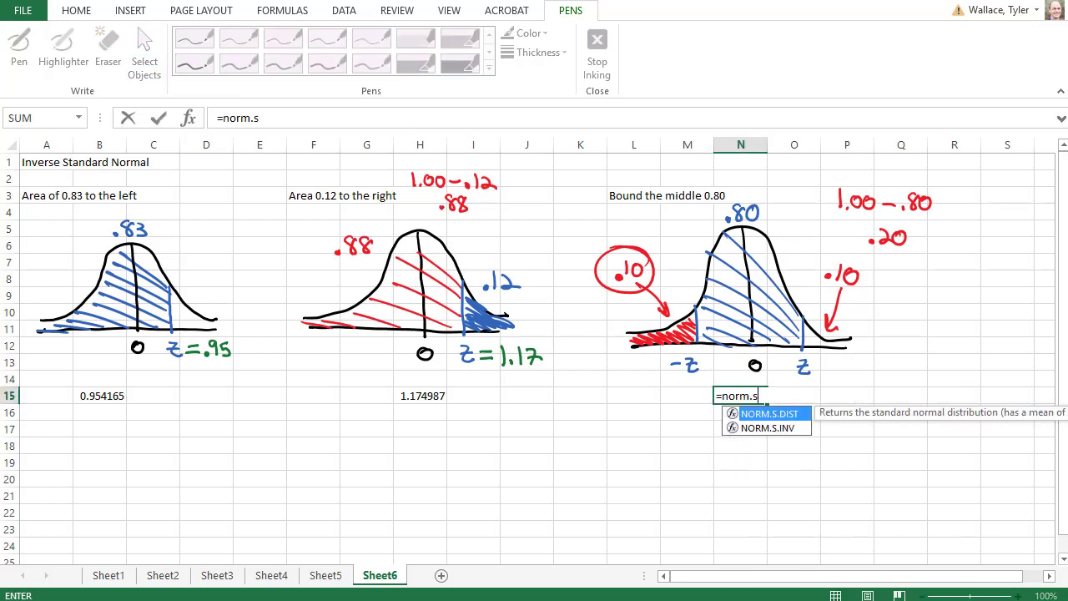
type(".inv(")
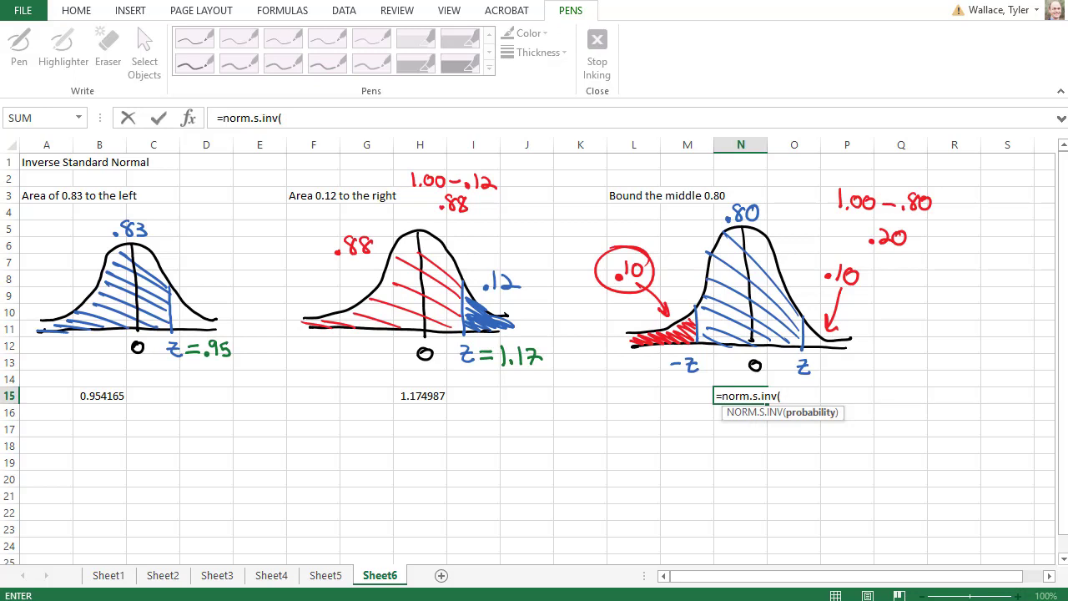
type("0.10)")
key("Return")
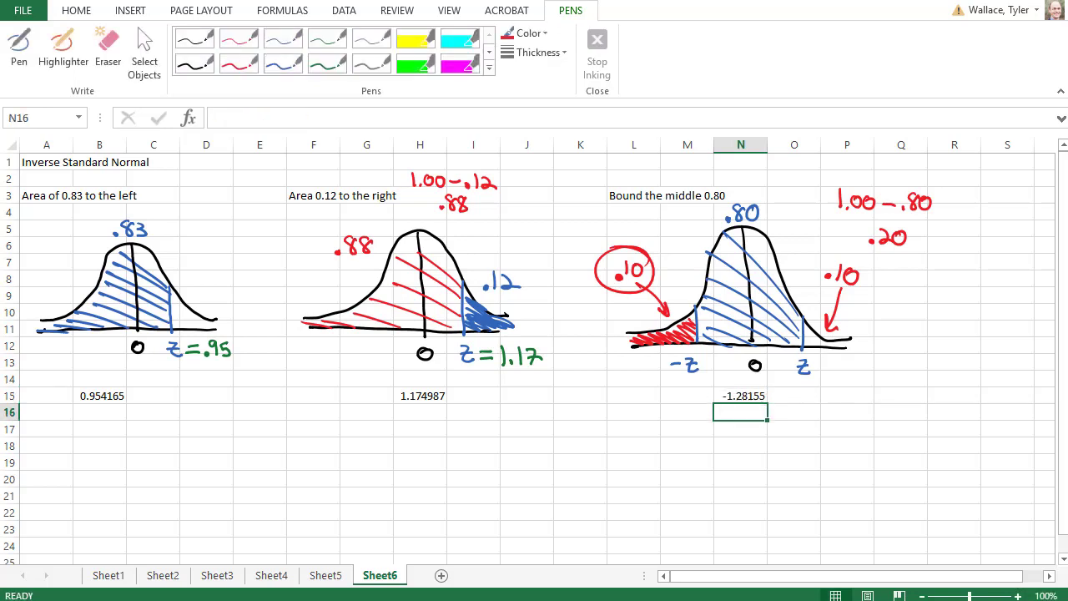
Write =-1.28 in green ink beside the -z label of the third curve.
left_click(327, 39)
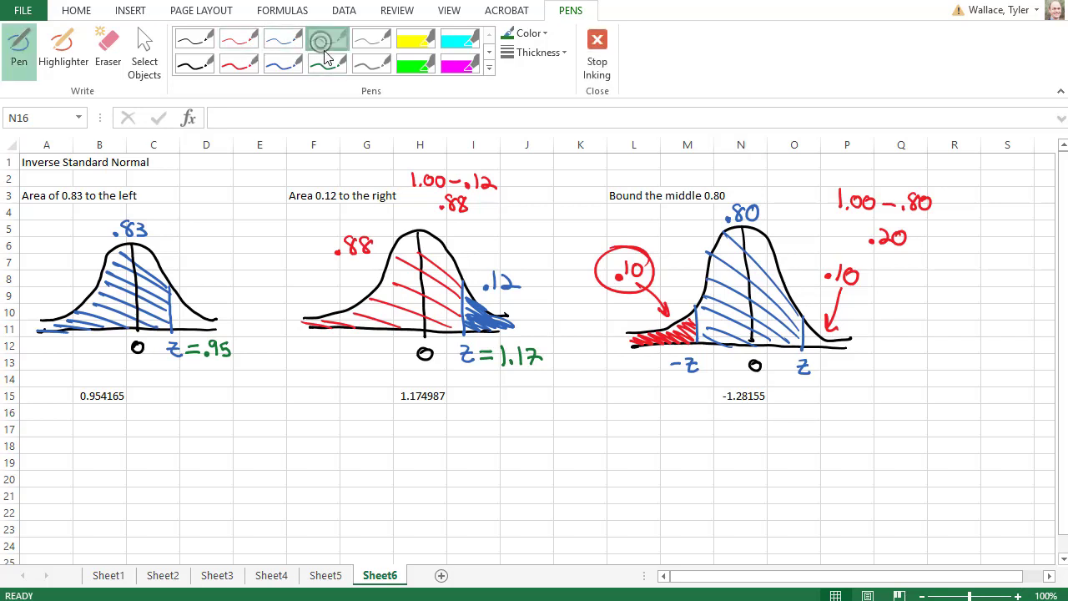
left_click_drag(699, 365, 710, 365)
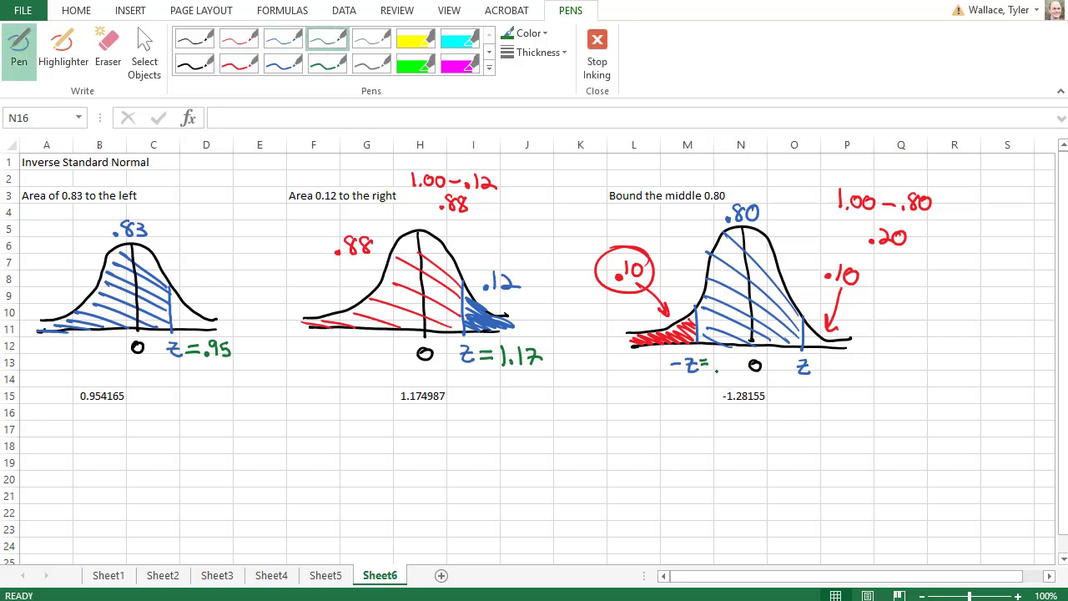
left_click_drag(717, 370, 722, 372)
mouse_move(728, 362)
left_mouse_down()
mouse_move(726, 376)
mouse_move(743, 383)
left_mouse_up()
left_click(732, 378)
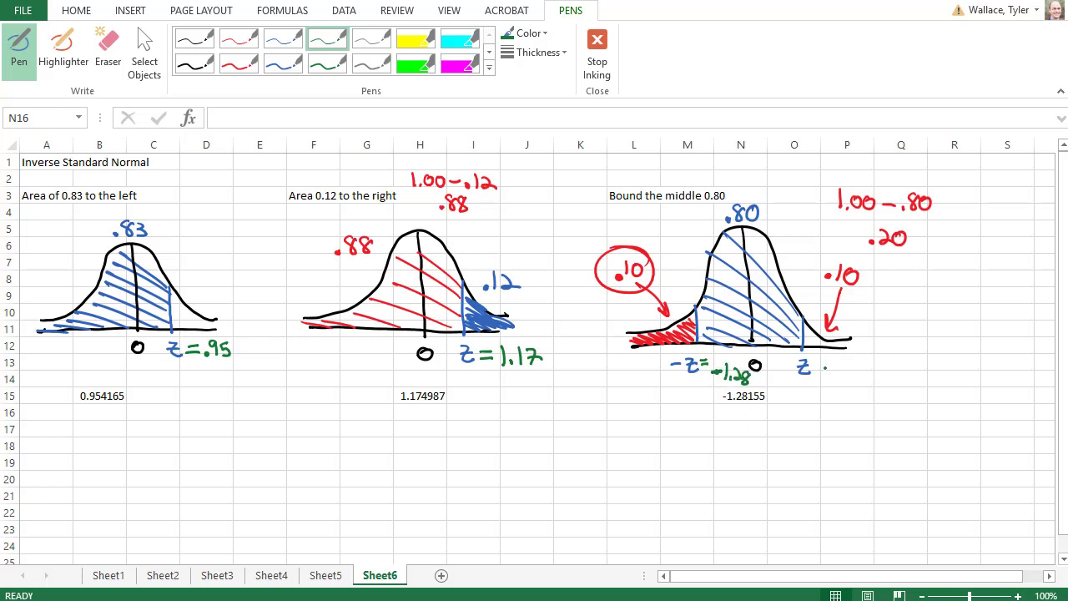
Write =1.28 in green ink beside the positive z label of the third curve.
left_click_drag(820, 369, 833, 369)
left_click_drag(820, 379, 847, 388)
left_click_drag(852, 382, 850, 389)
left_click_drag(859, 376, 875, 388)
mouse_move(887, 381)
left_mouse_down()
mouse_move(881, 393)
mouse_move(885, 382)
left_mouse_up()
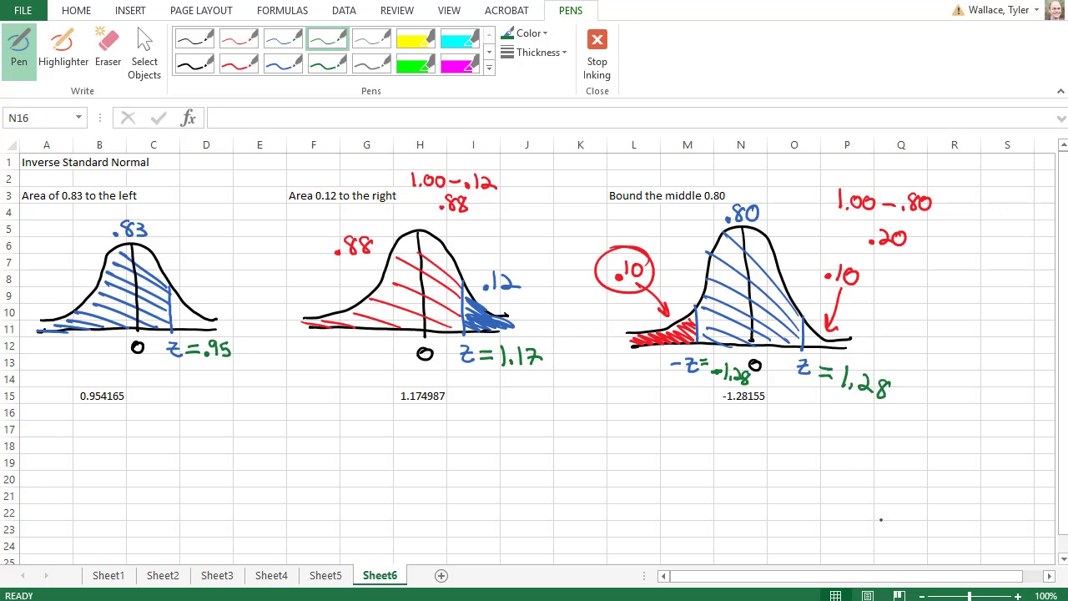